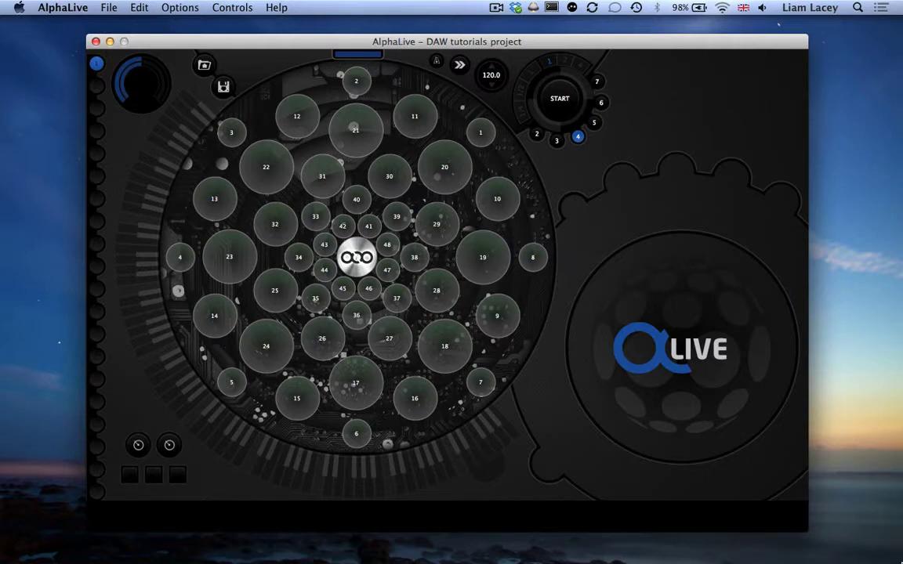
Step: Select pad 20 to view its MIDI mode settings, sending on channel 3
{"action": "left_click", "coordinate": [427, 178]}
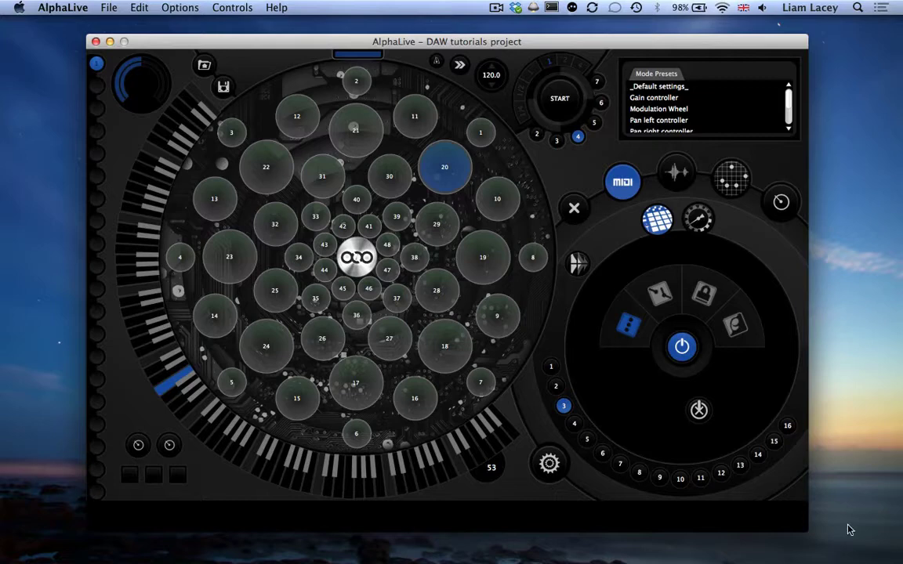
Step: Create a new untitled project, declining to save the DAW tutorials project
{"action": "left_click", "coordinate": [107, 8]}
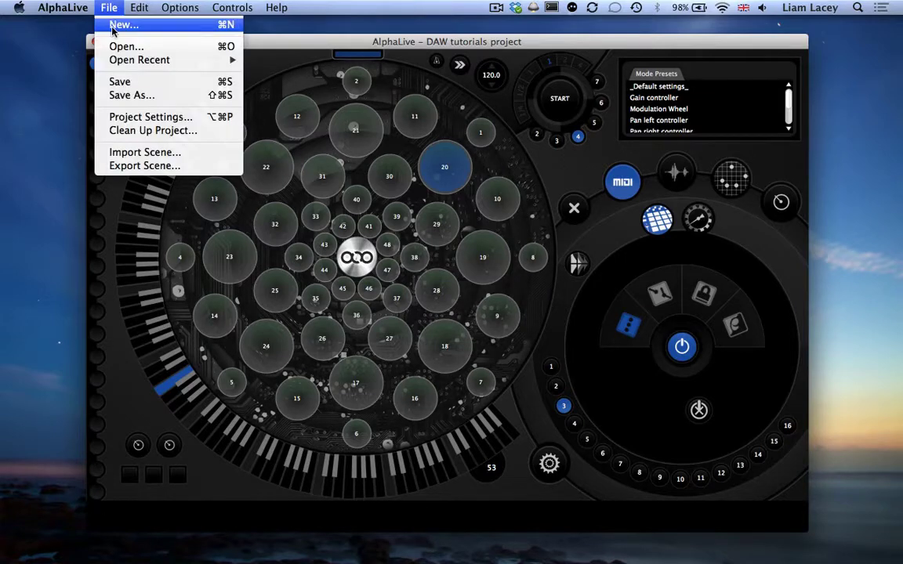
{"action": "left_click", "coordinate": [119, 26]}
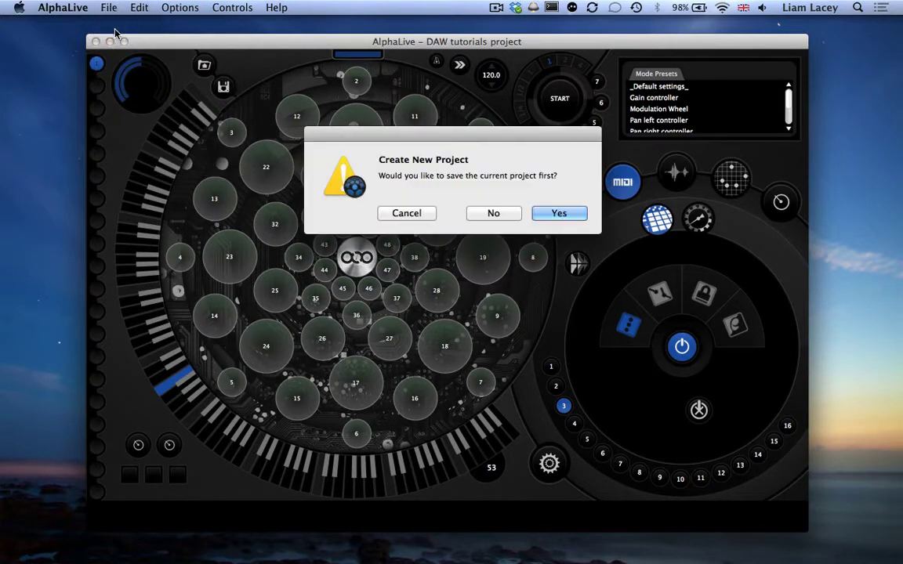
{"action": "left_click", "coordinate": [491, 214]}
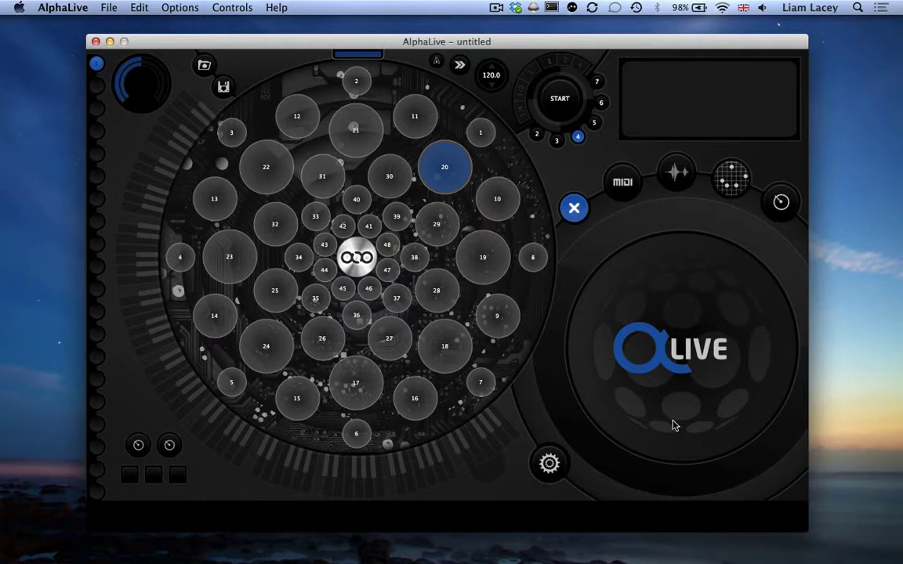
Step: Select all 48 pads and switch them to MIDI mode
{"action": "left_click", "coordinate": [354, 257]}
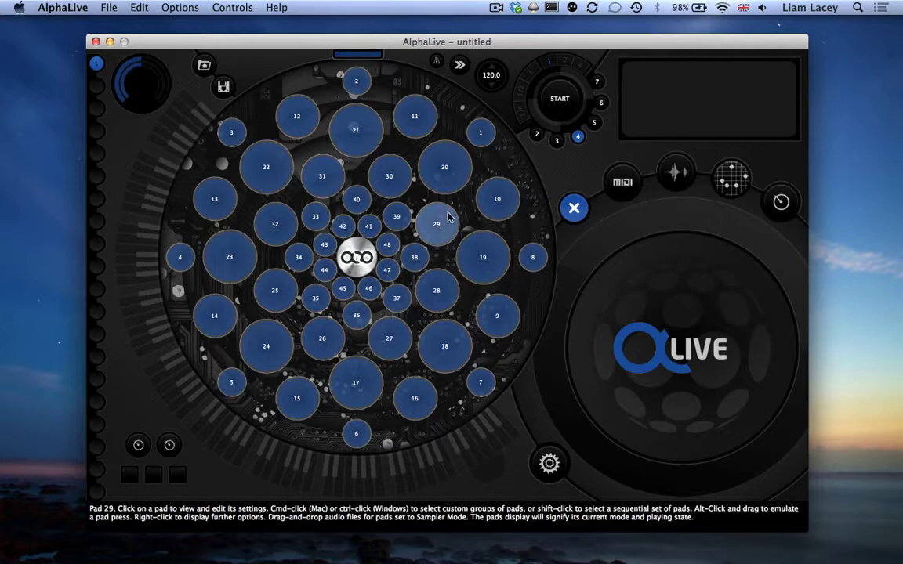
{"action": "left_click", "coordinate": [621, 182]}
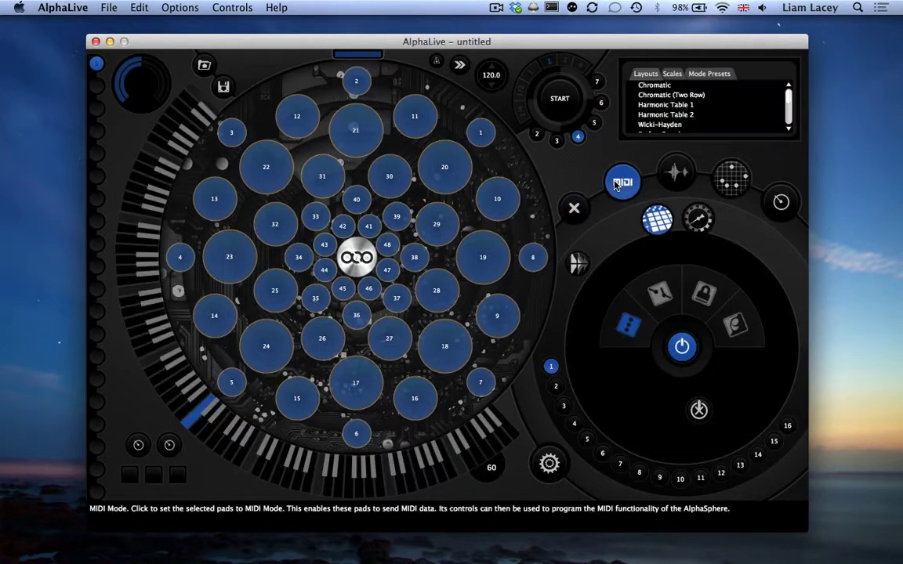
Step: Select the row 5 pads 33–40 and confirm they send on MIDI channel 1
{"action": "left_click", "coordinate": [337, 212]}
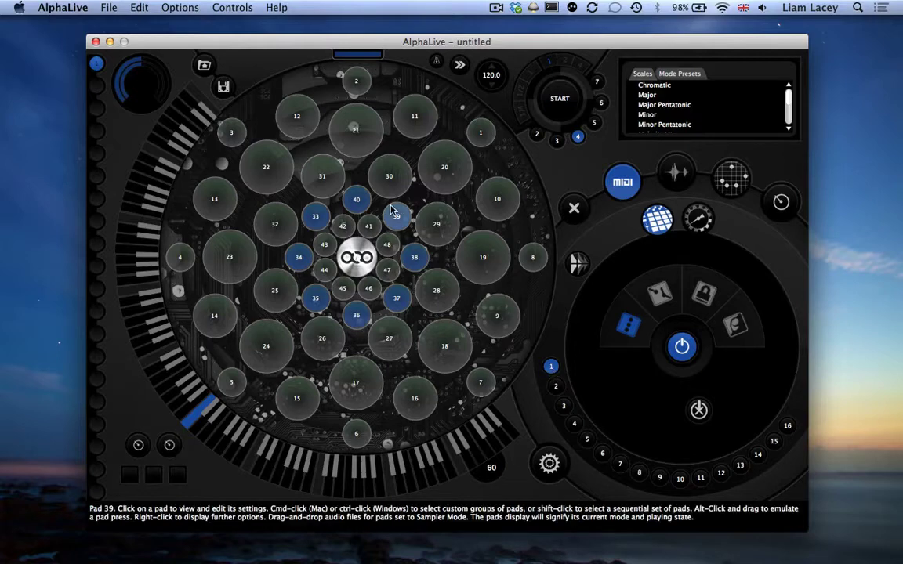
Step: Put row 4 pads 25–32 on MIDI channel 2 and rows 2–3 (pads 9–24) on channel 3
{"action": "left_click", "coordinate": [414, 203]}
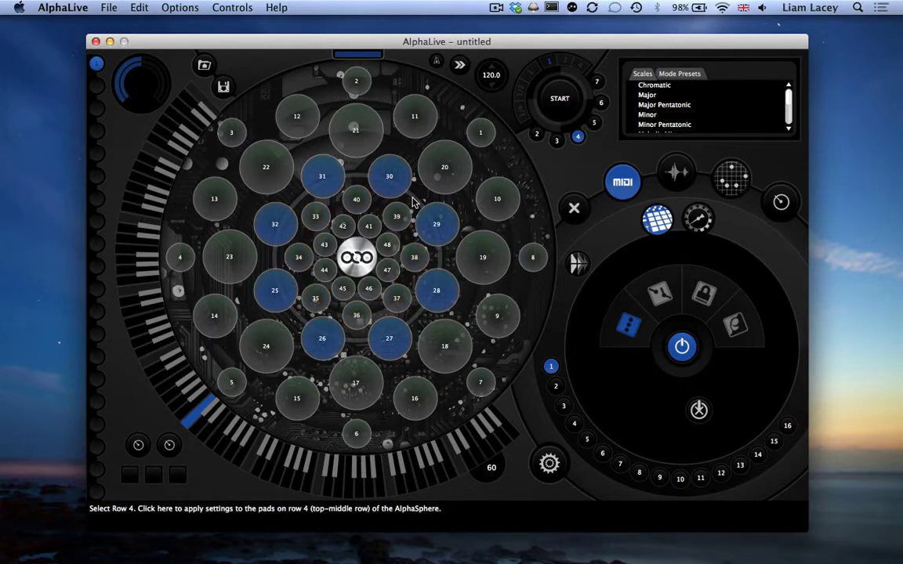
{"action": "left_click", "coordinate": [556, 388]}
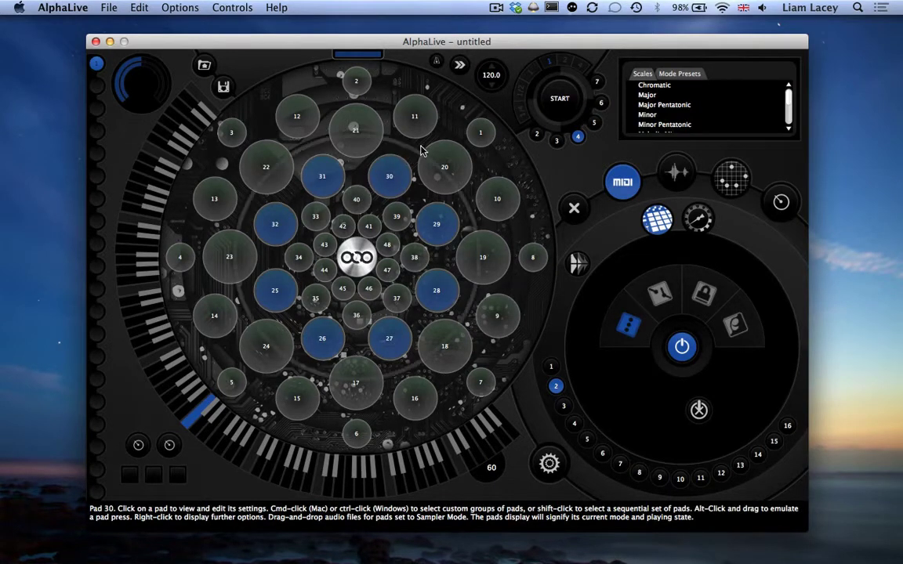
{"action": "left_click", "coordinate": [443, 135]}
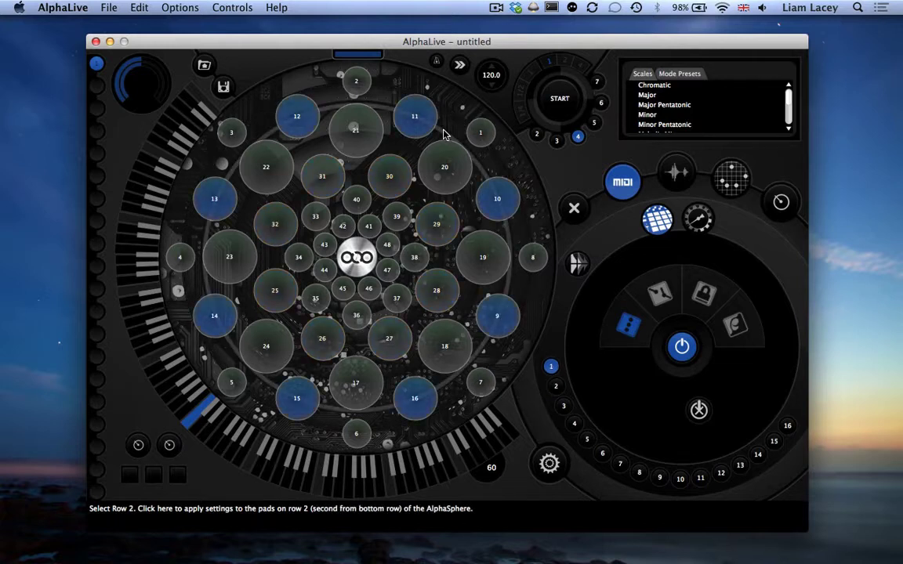
{"action": "left_click", "coordinate": [408, 157], "text": "shift"}
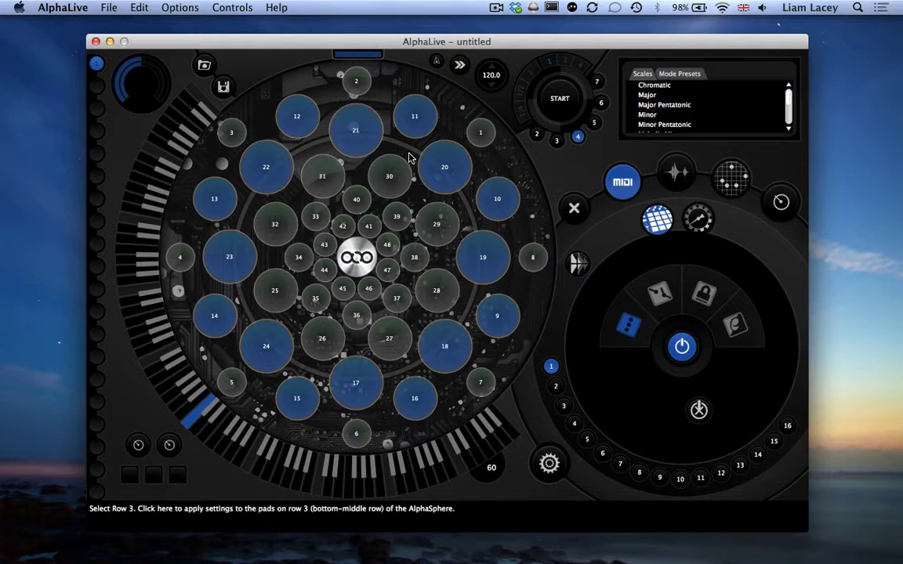
{"action": "left_click", "coordinate": [564, 406]}
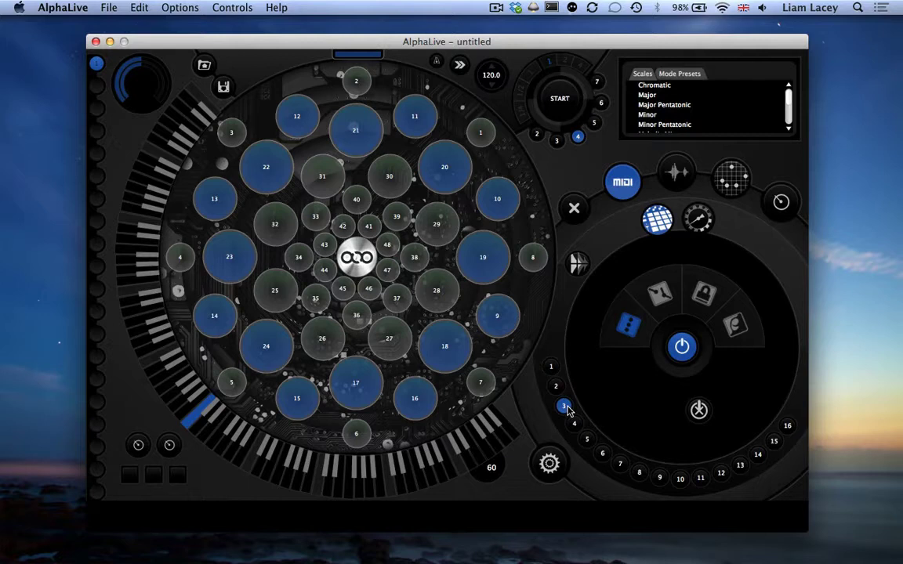
{"action": "left_click", "coordinate": [501, 164]}
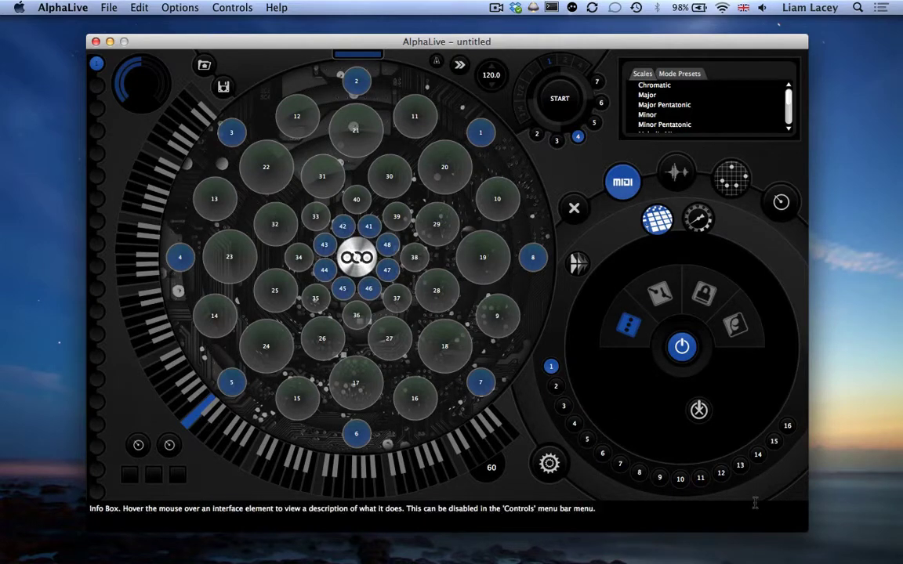
Step: Assign MIDI channel 16 to the selected row 1 and row 6 pads
{"action": "left_click", "coordinate": [787, 426]}
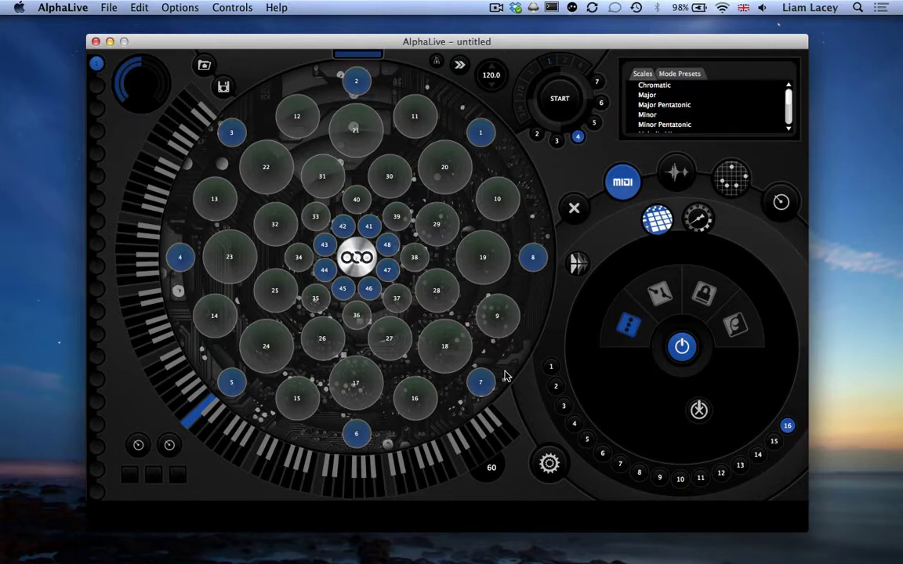
{"action": "left_click", "coordinate": [381, 213]}
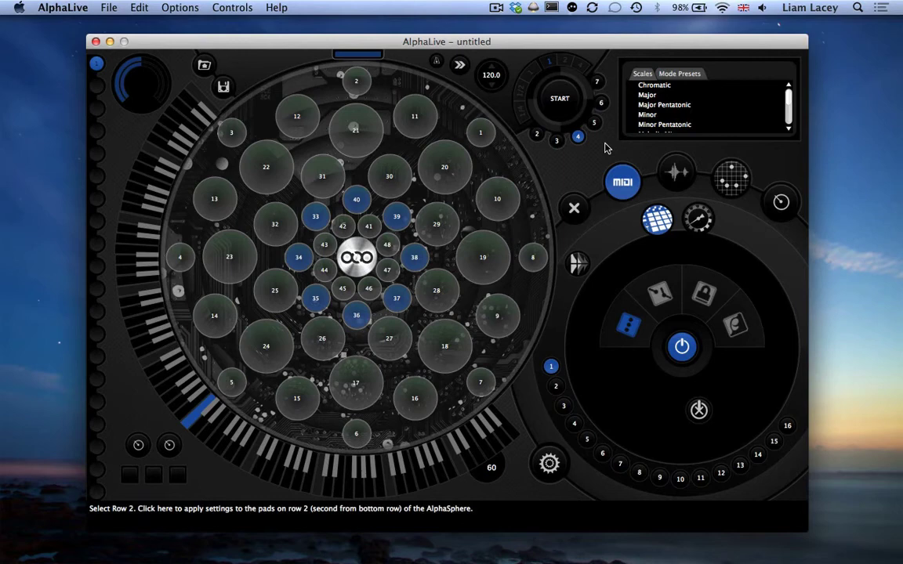
Step: Apply the Minor scale to the row 5 pads and the row 4 pads 25–32
{"action": "double_click", "coordinate": [656, 115]}
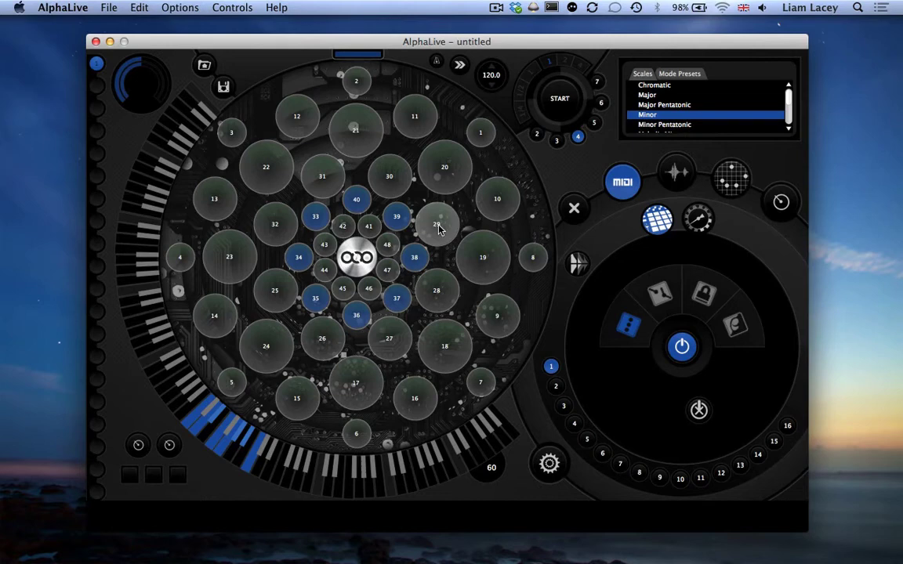
{"action": "left_click", "coordinate": [415, 204]}
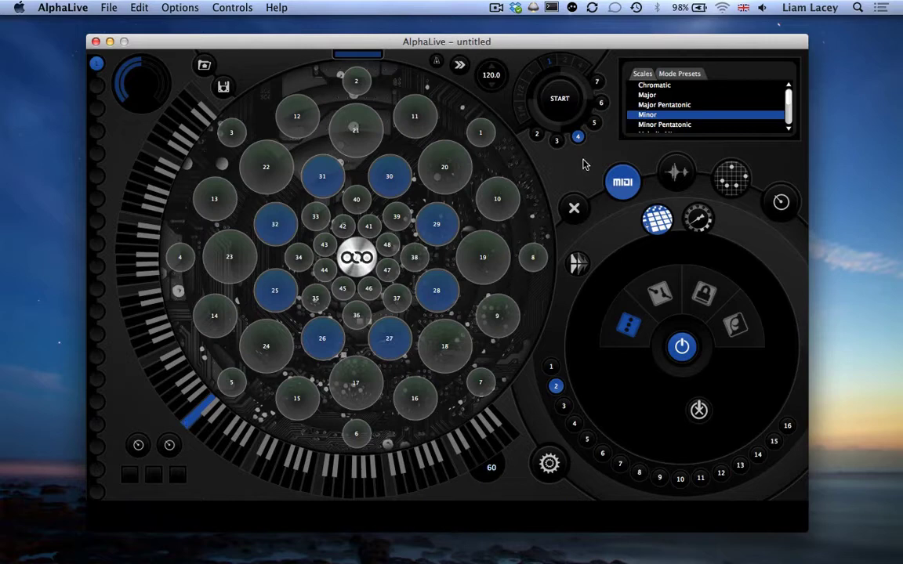
{"action": "double_click", "coordinate": [649, 115]}
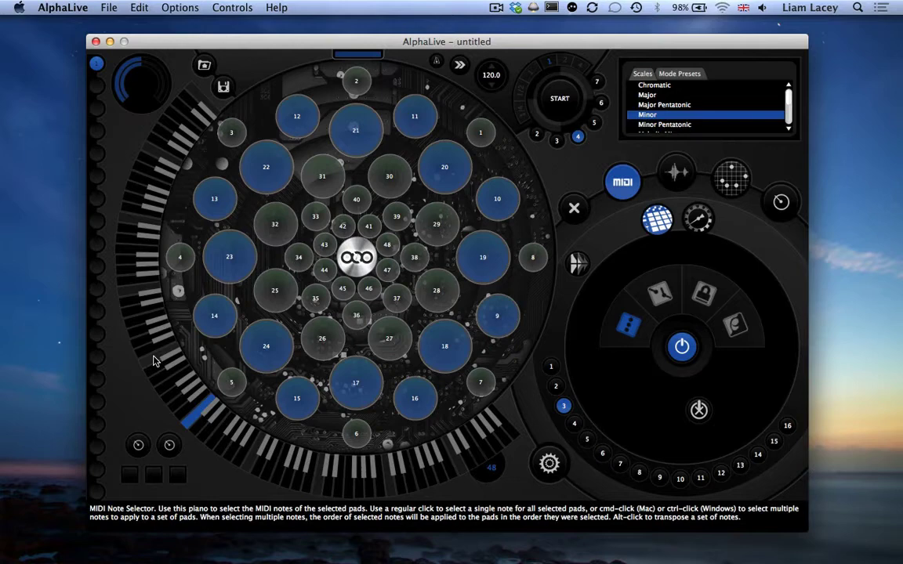
Step: Give pads 9–24 root note 48 and a Minor scale
{"action": "left_click", "coordinate": [155, 359]}
{"action": "double_click", "coordinate": [656, 115]}
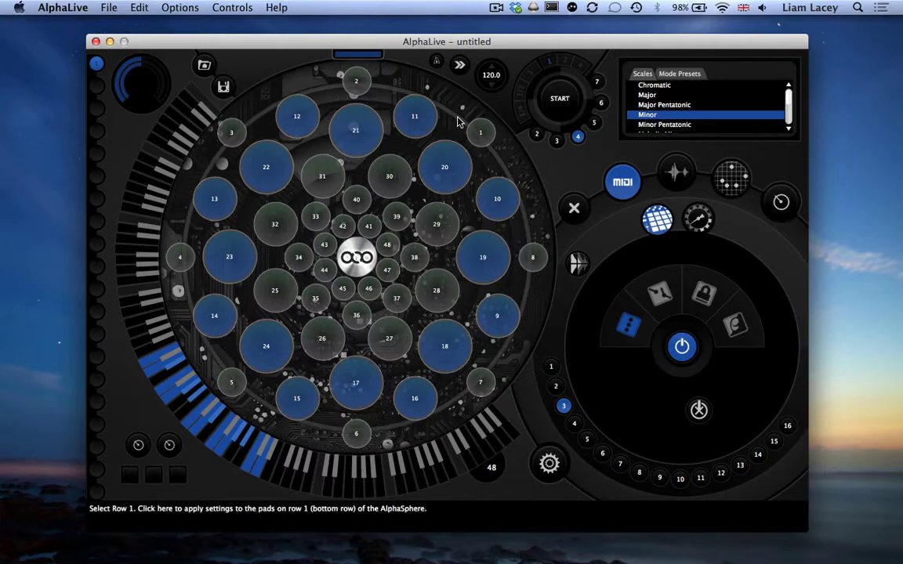
Step: Add inner pads 41–48 to the selection and switch off Note Status for them and pads 1–8
{"action": "left_click", "coordinate": [359, 238]}
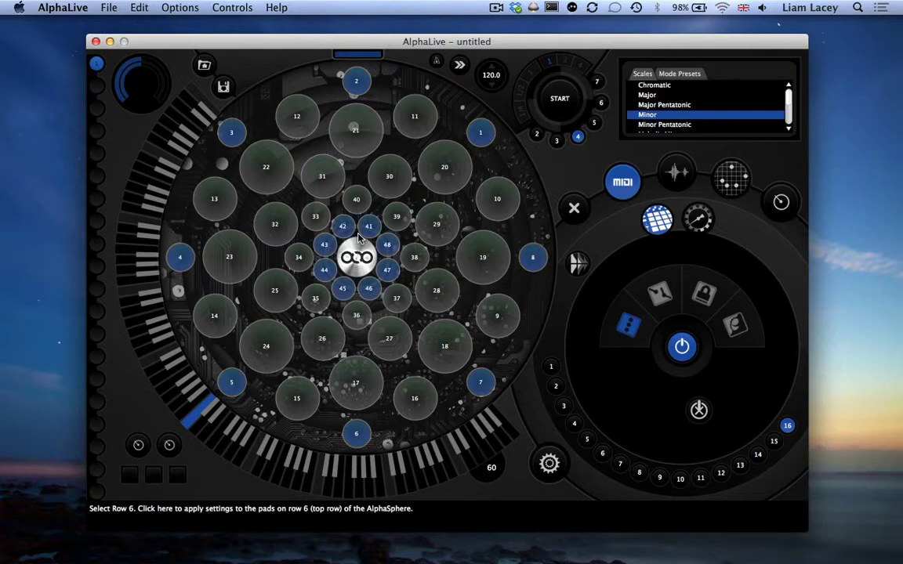
{"action": "left_click", "coordinate": [681, 348]}
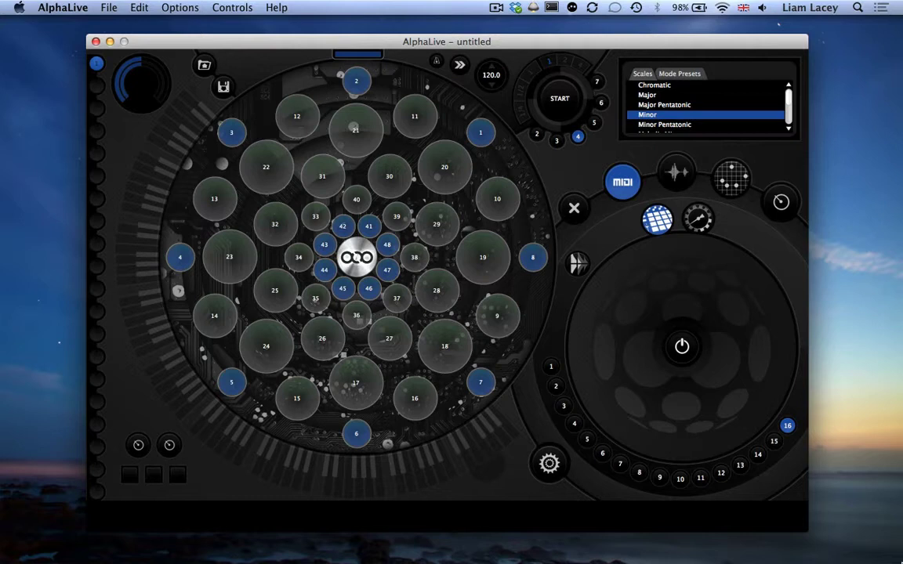
Step: In Pressure Settings, route pressure on rows 4 and 5 (pads 25–40) to the Modulation Wheel
{"action": "left_click", "coordinate": [698, 223]}
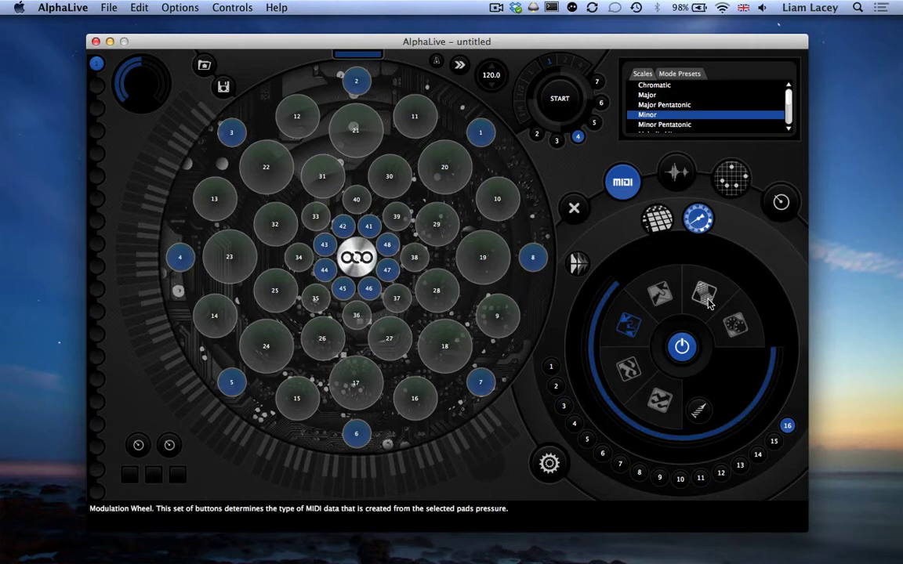
{"action": "left_click", "coordinate": [377, 212]}
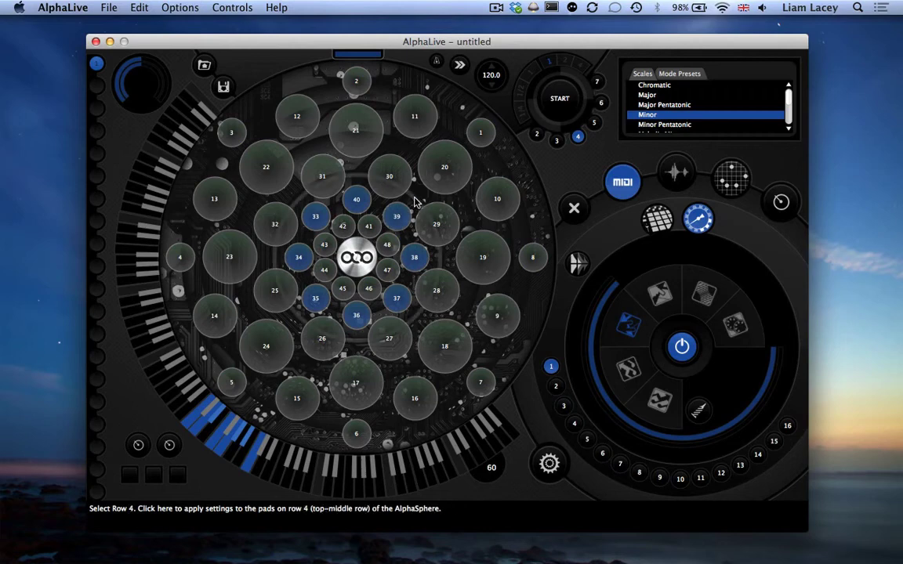
{"action": "left_click", "coordinate": [377, 182]}
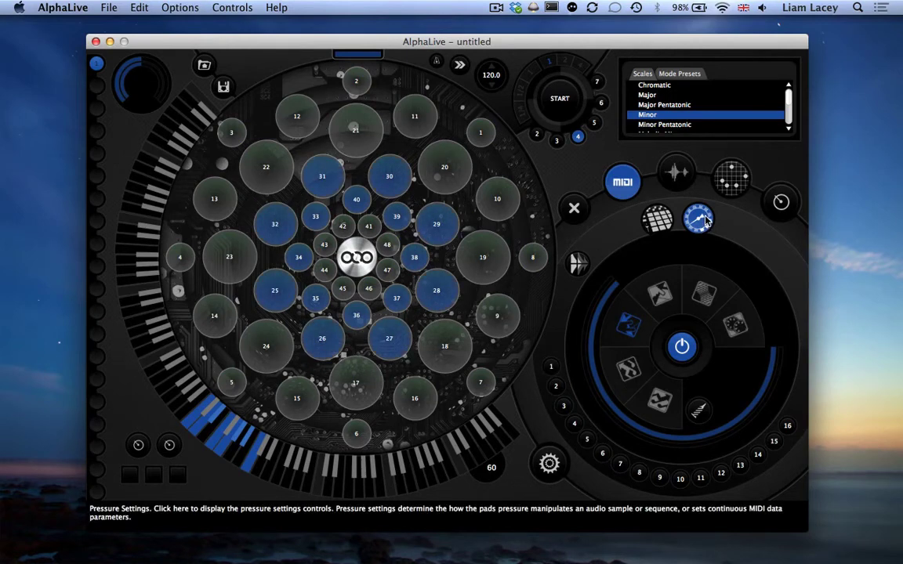
{"action": "left_click", "coordinate": [704, 296]}
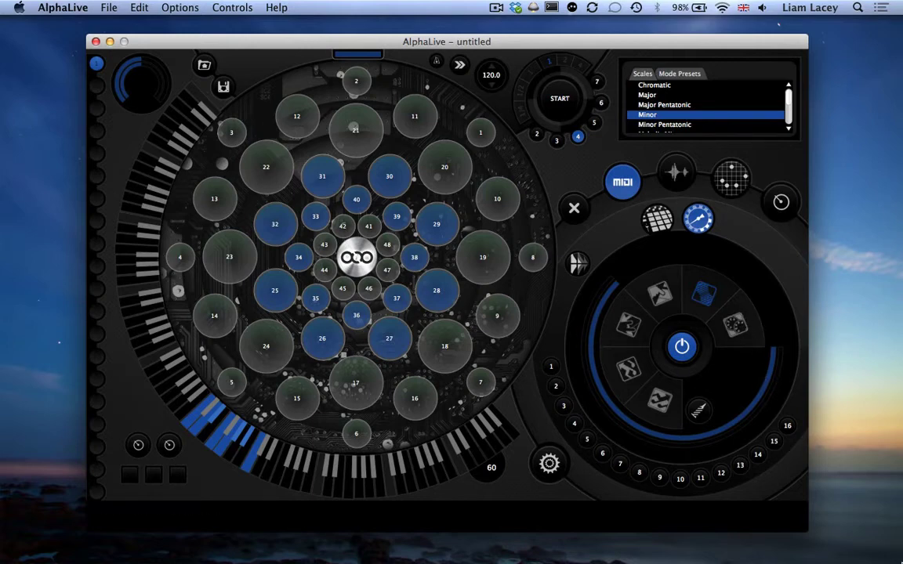
Step: Select outer pads 1–8 plus inner pads 41–48 and set their pressure to send CC
{"action": "left_click", "coordinate": [462, 127]}
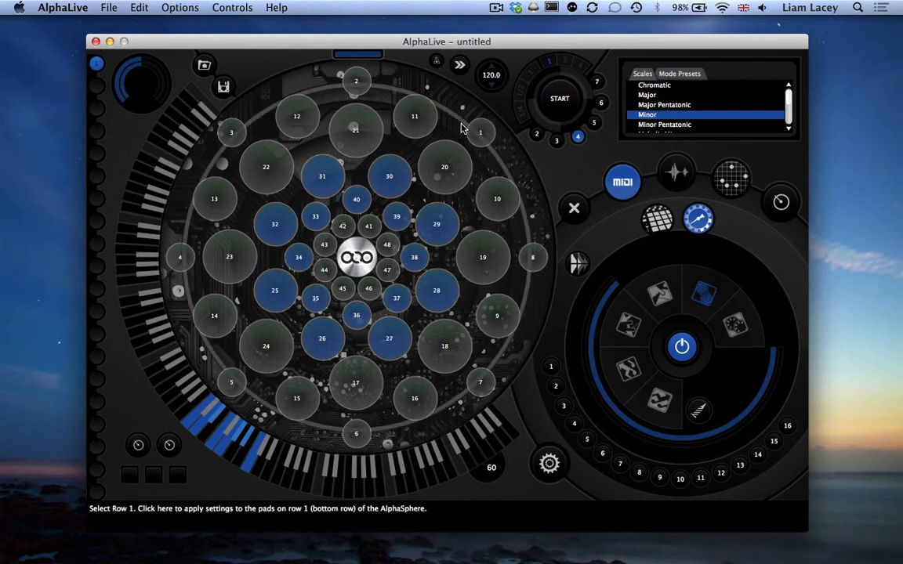
{"action": "left_click", "coordinate": [357, 235], "text": "shift"}
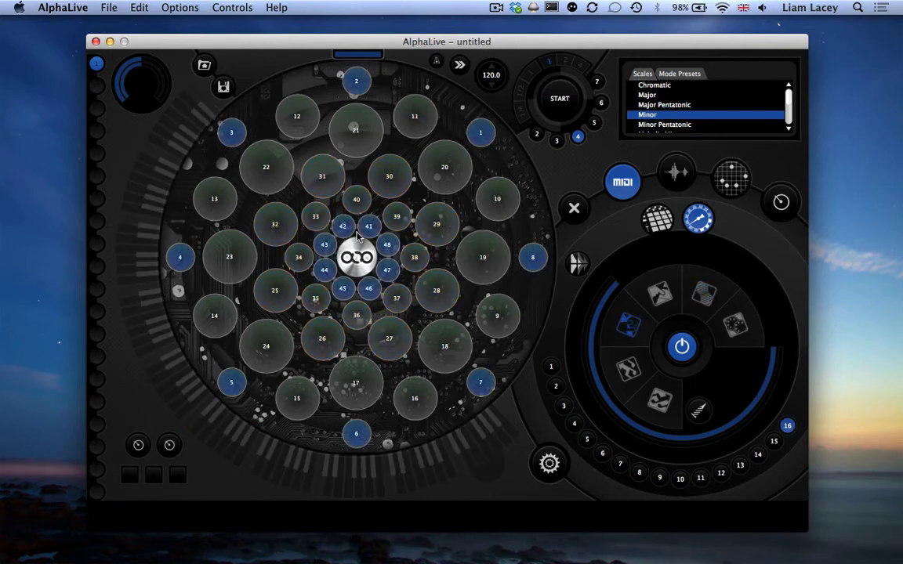
{"action": "left_click", "coordinate": [747, 334]}
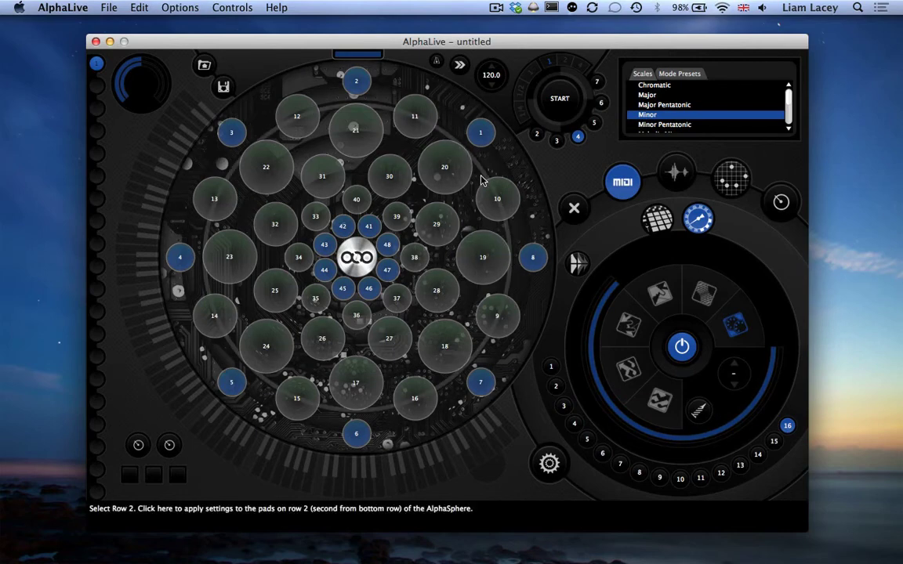
Step: Select pads 9–24 and power off their pressure output
{"action": "left_click", "coordinate": [461, 205]}
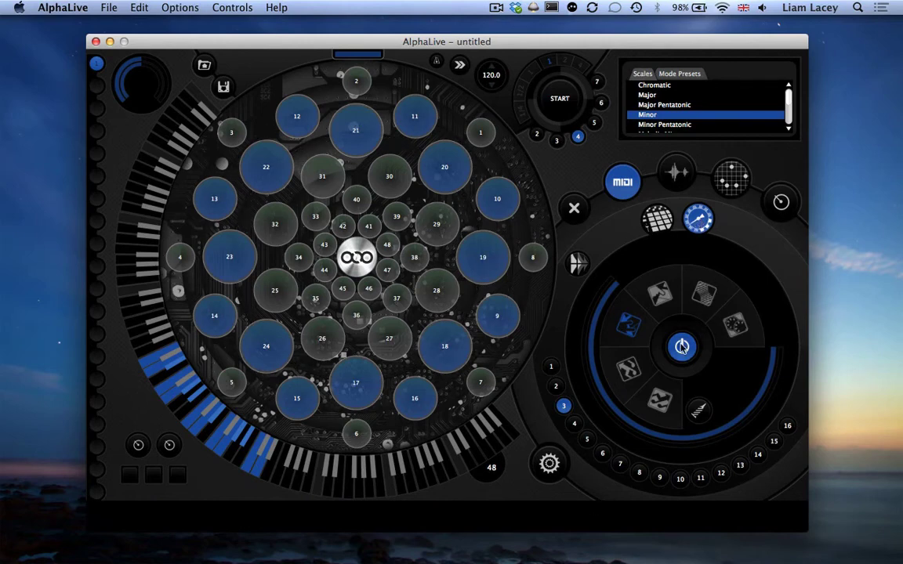
{"action": "left_click", "coordinate": [682, 347]}
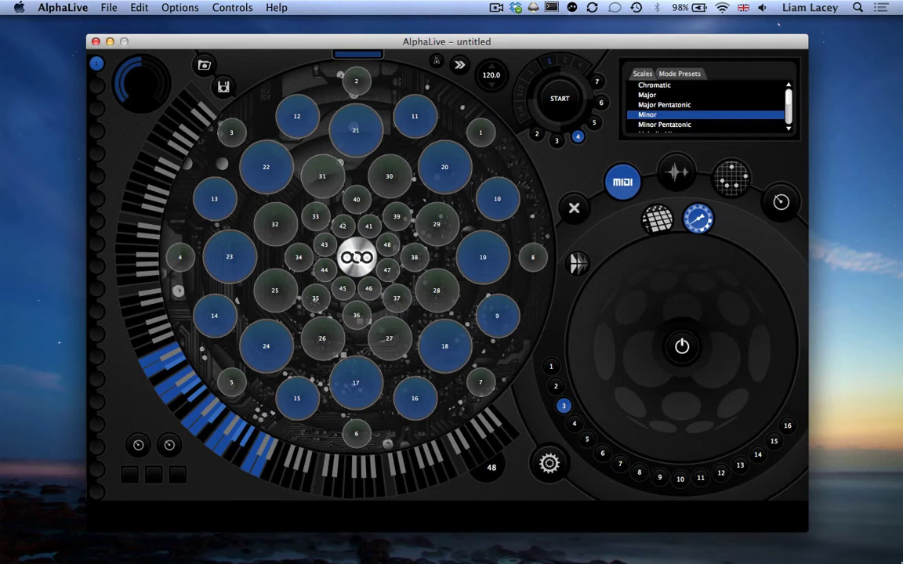
{"action": "left_click", "coordinate": [109, 7]}
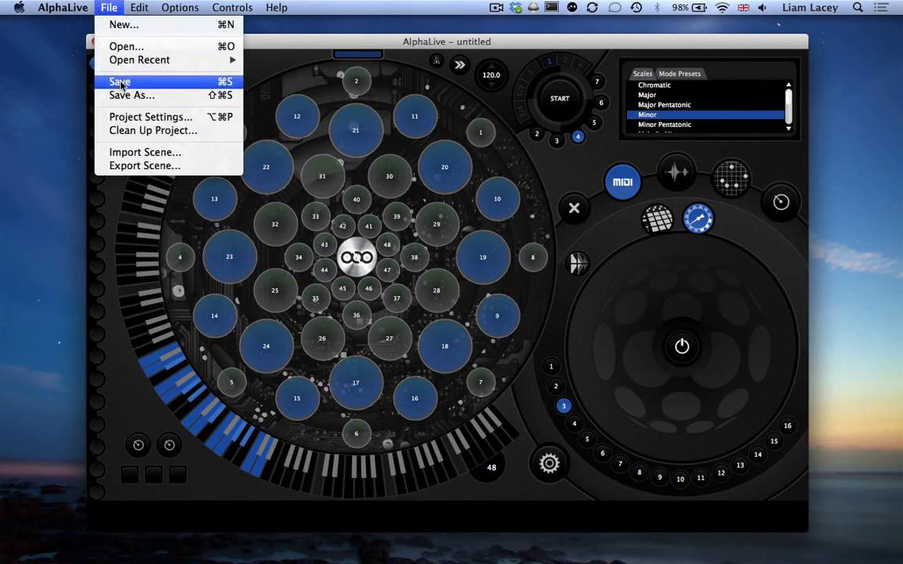
{"action": "left_click", "coordinate": [472, 49]}
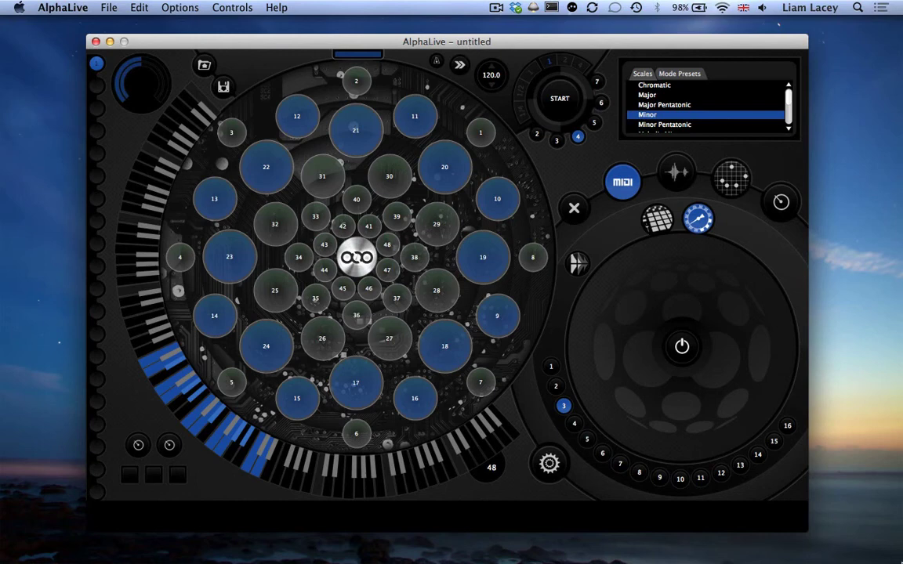